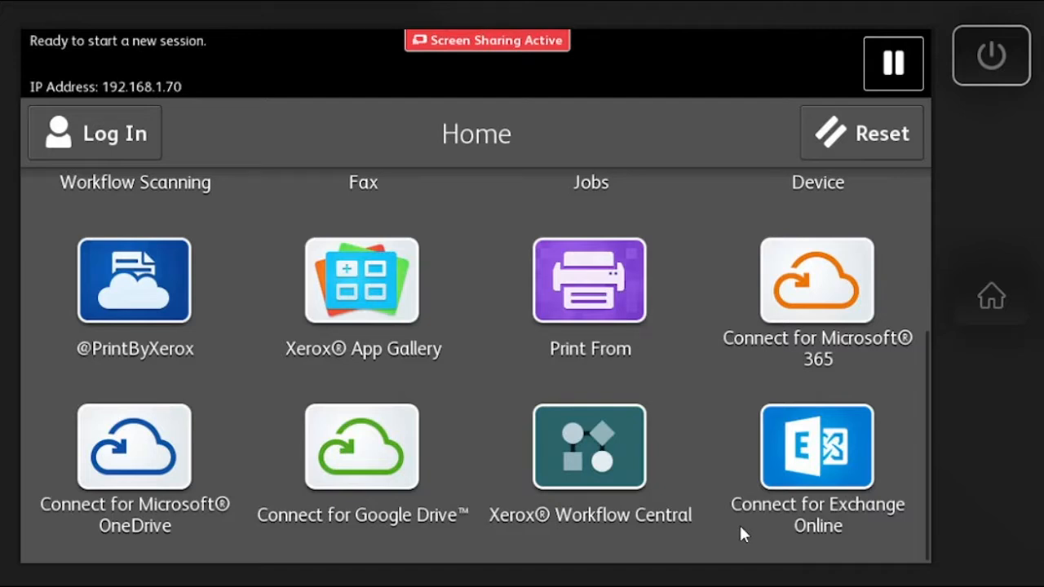
- Launch Workflow Central on the printer and log in with the account's email and password
left_click(594, 488)
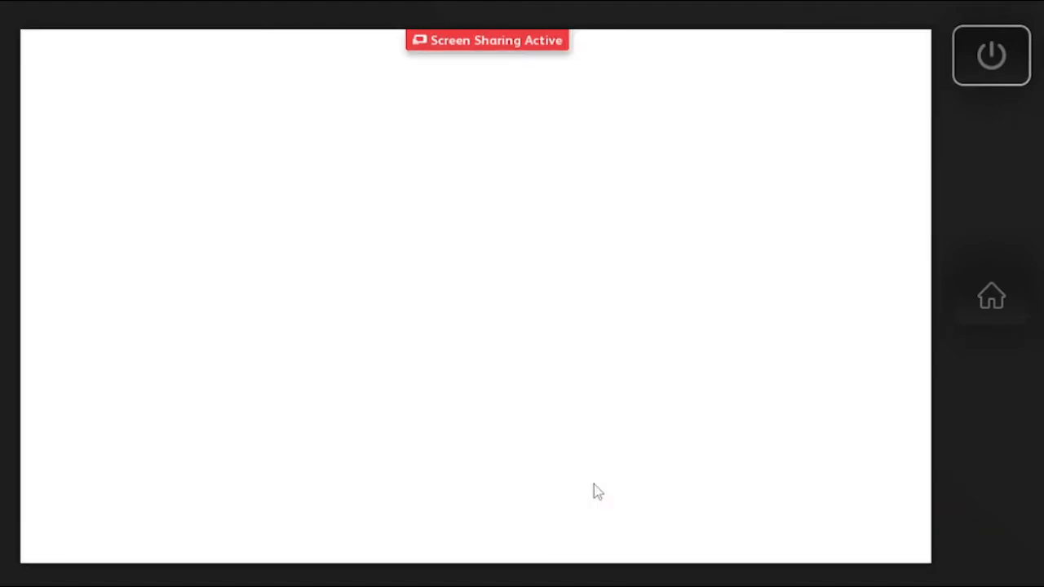
left_click(563, 137)
key("Tab")
left_click(564, 137)
key("BackSpace")
key("Tab")
type("••••••••")
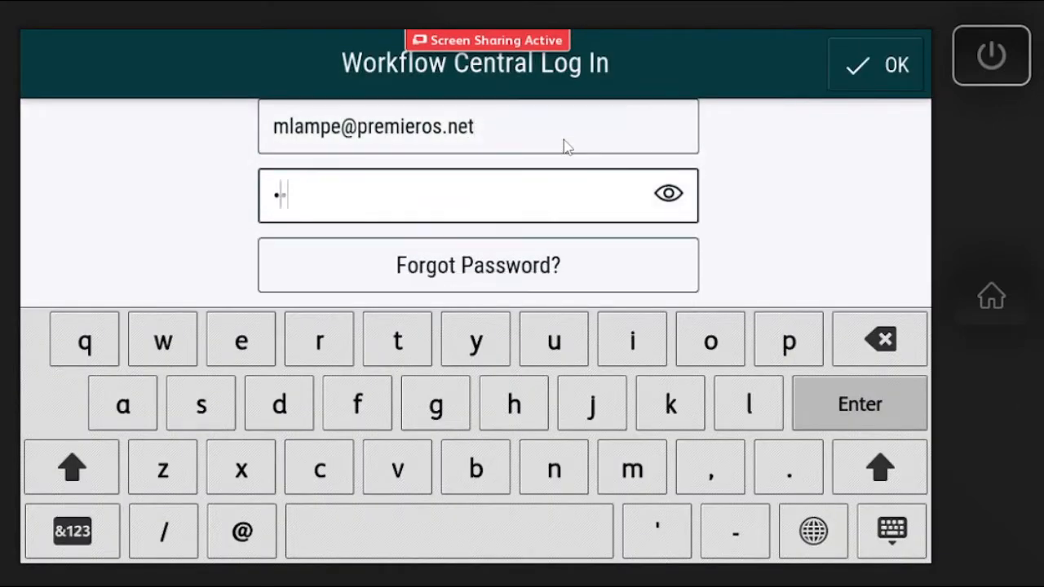
left_click(877, 71)
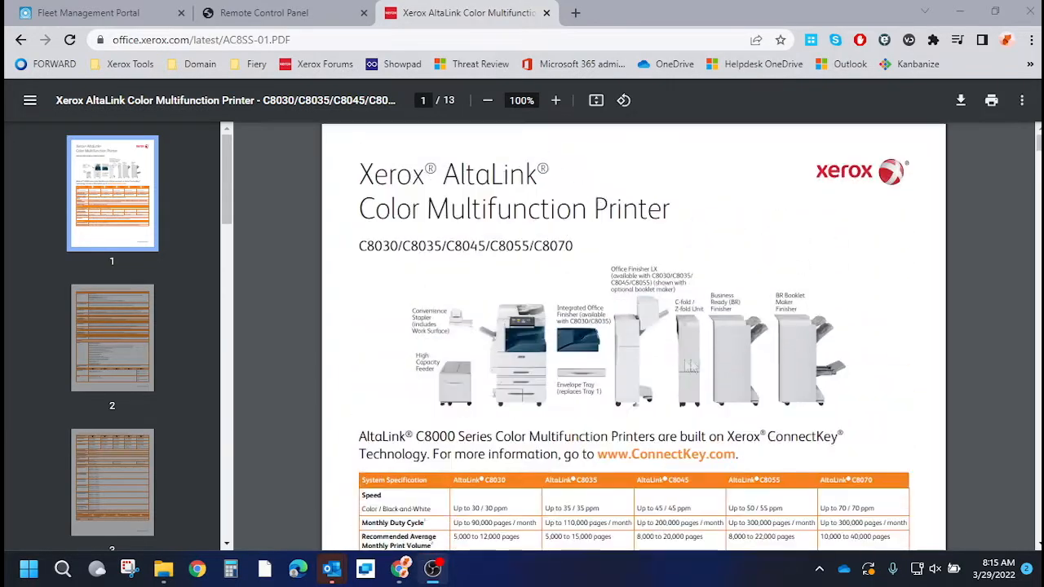
left_click_drag(378, 172, 861, 316)
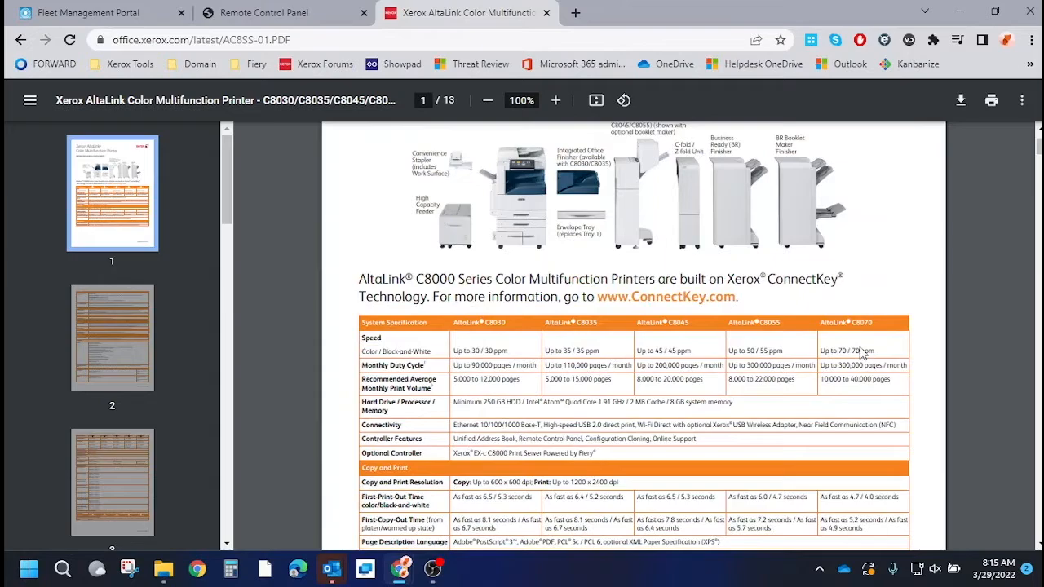
scroll(862, 351, "up", 2)
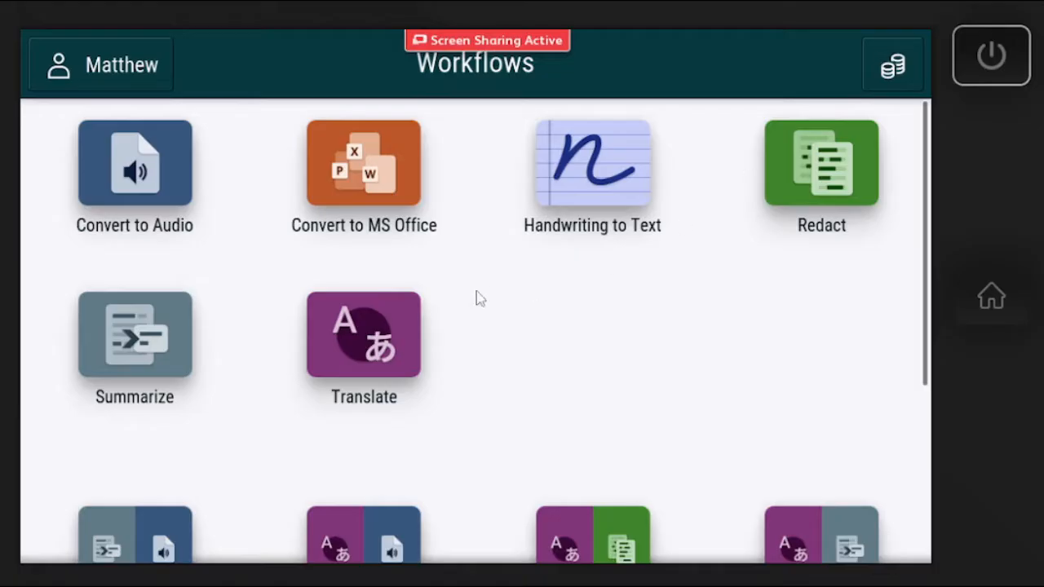
- Open Convert to MS Office and skip Input Settings and Input Language to reach Output Settings
left_click(372, 187)
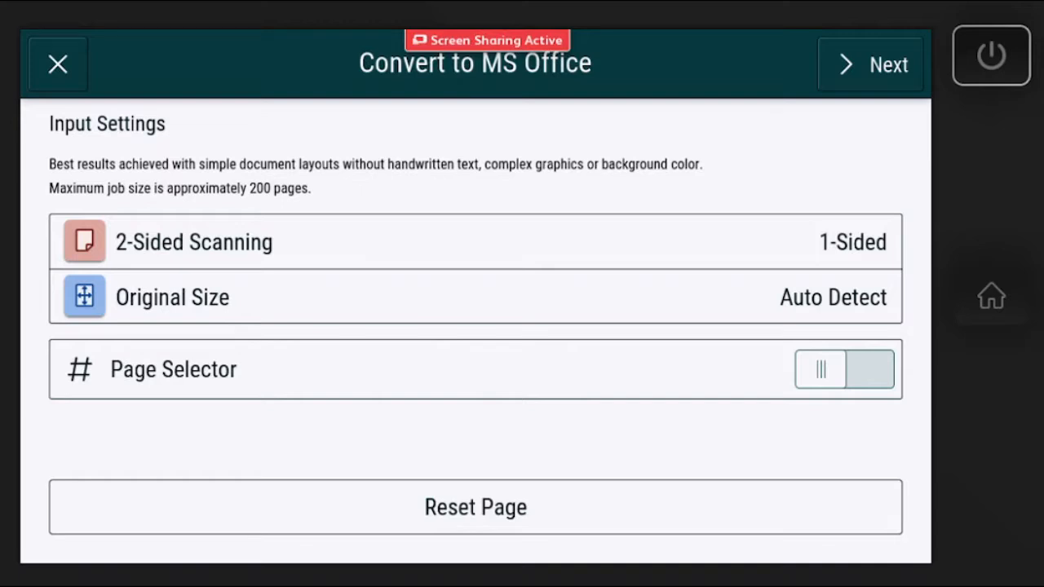
left_click(872, 64)
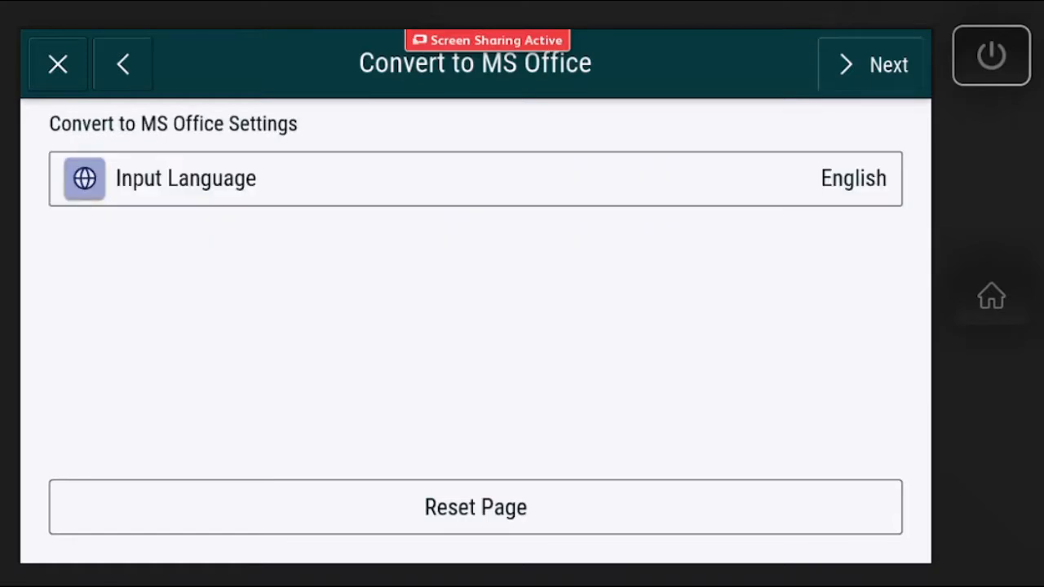
left_click(871, 64)
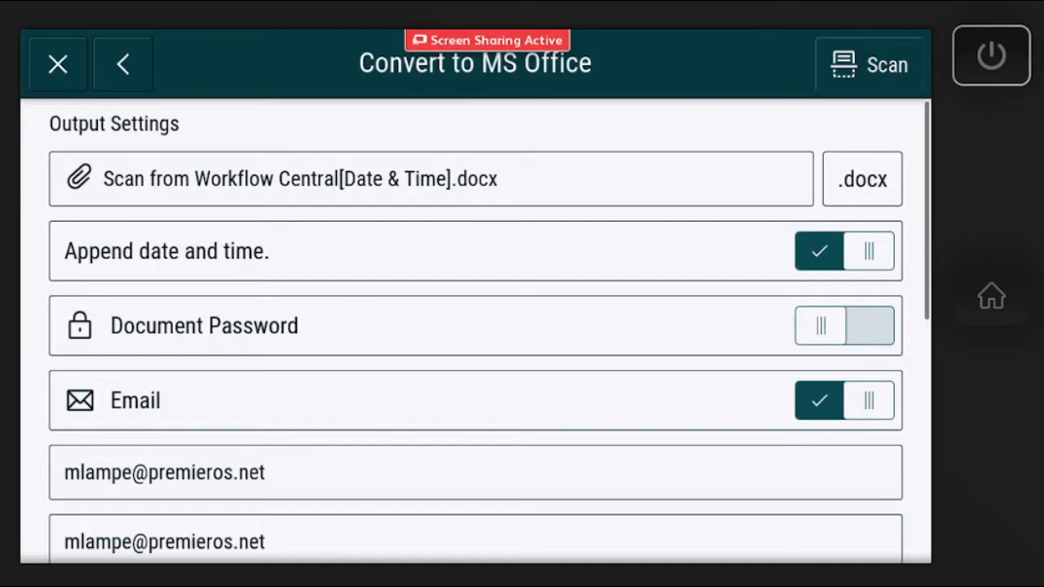
left_click(431, 179)
scroll(476, 203, "down", 1)
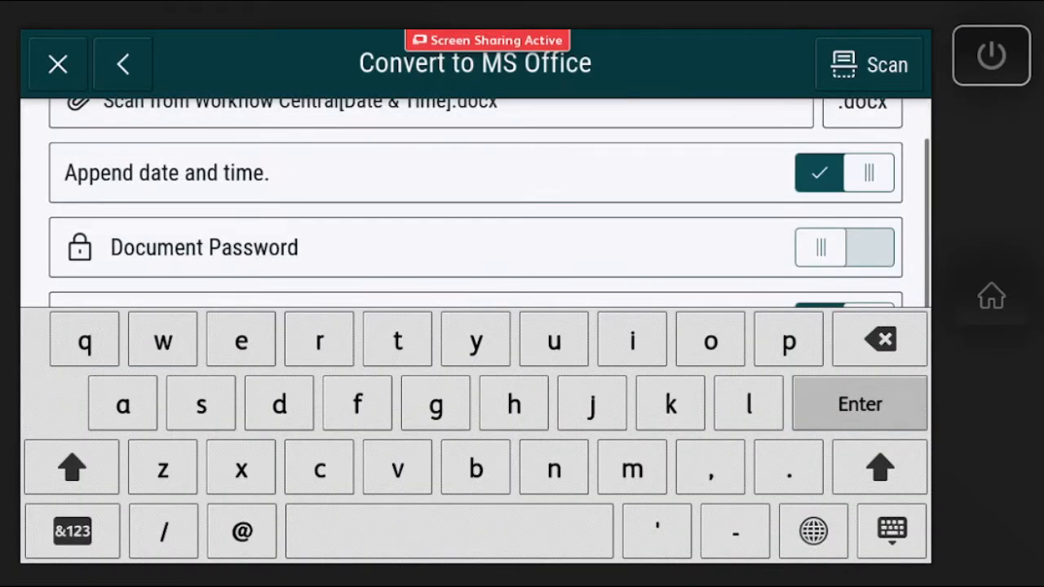
scroll(475, 203, "up", 1)
left_click(863, 150)
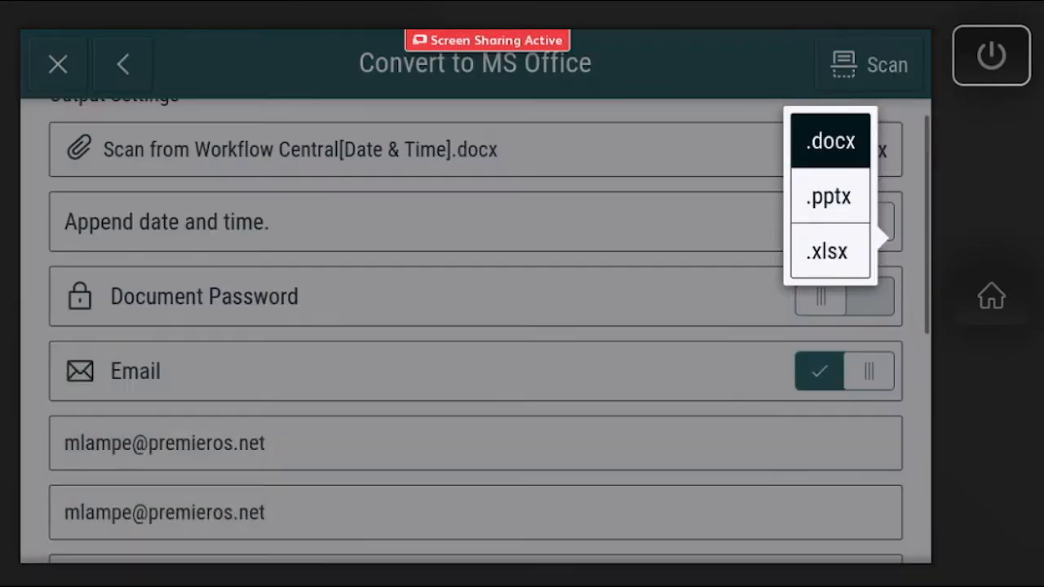
left_click(832, 143)
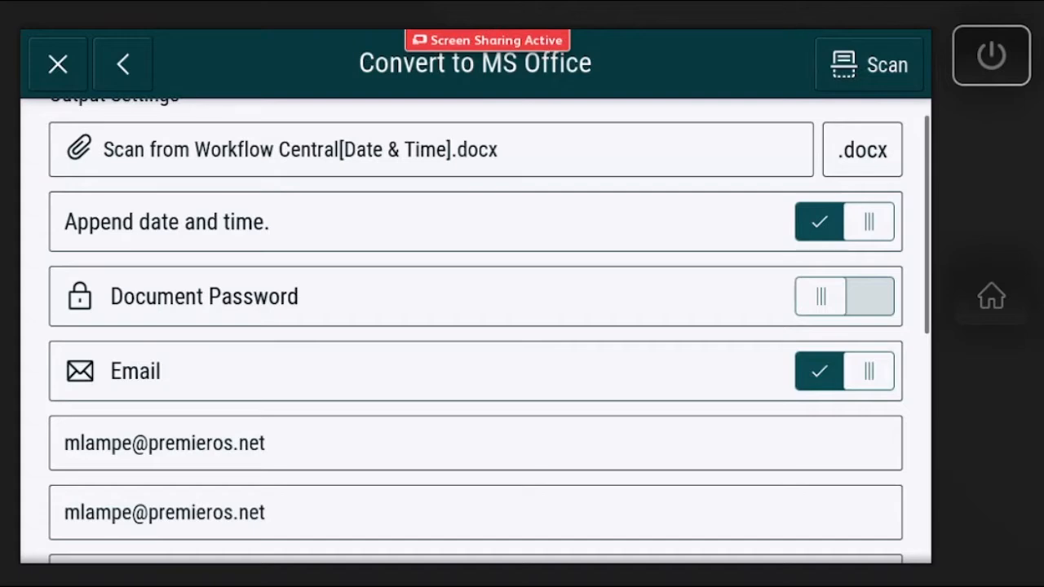
scroll(922, 285, "down", 3)
scroll(919, 212, "down", 3)
scroll(927, 127, "down", 2)
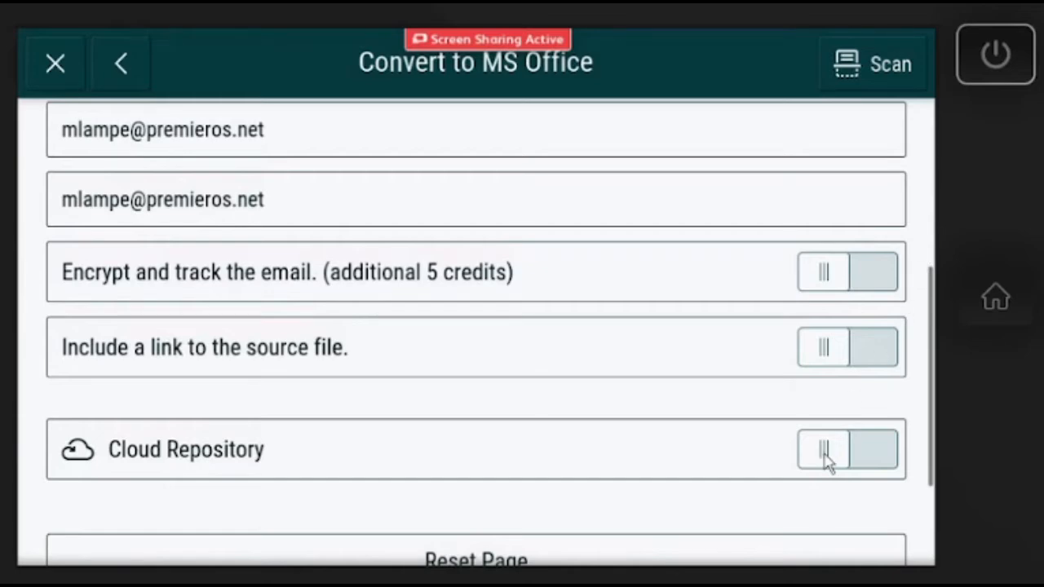
left_click(826, 459)
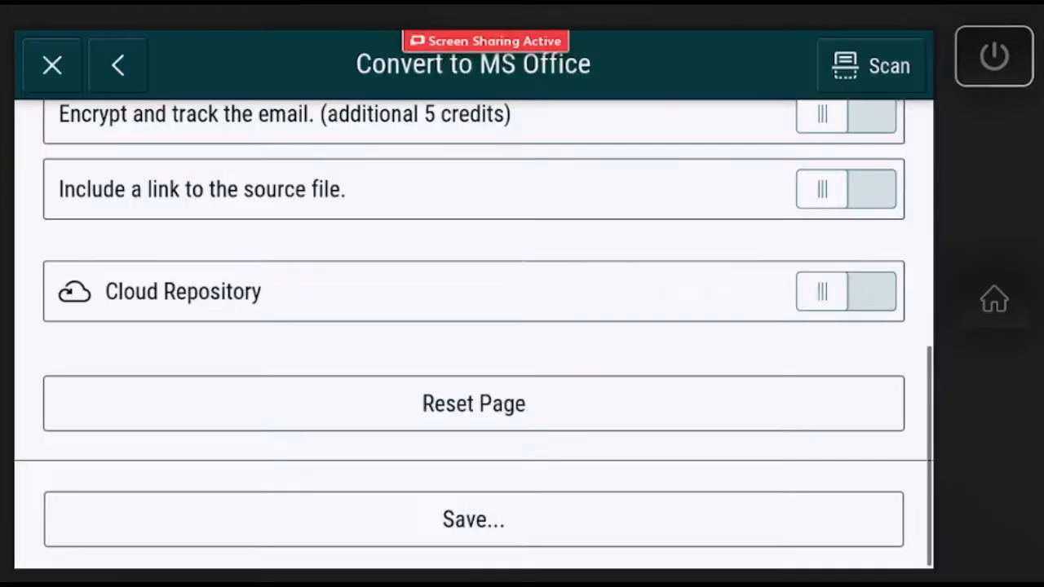
- Start saving the settings as a new workflow named 'Convert Workflow'
left_click(416, 515)
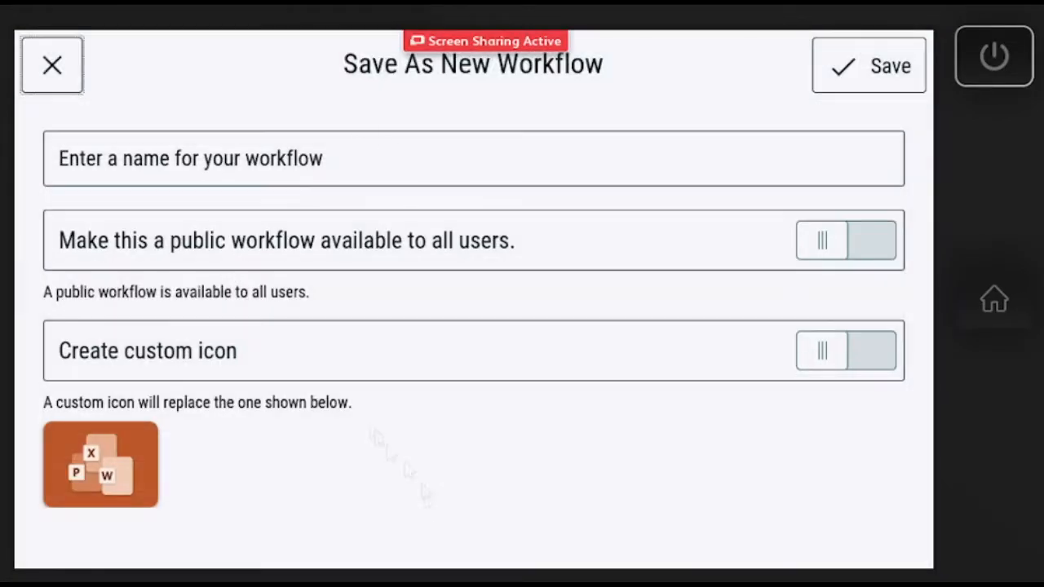
left_click(437, 155)
type("Convert Workflow")
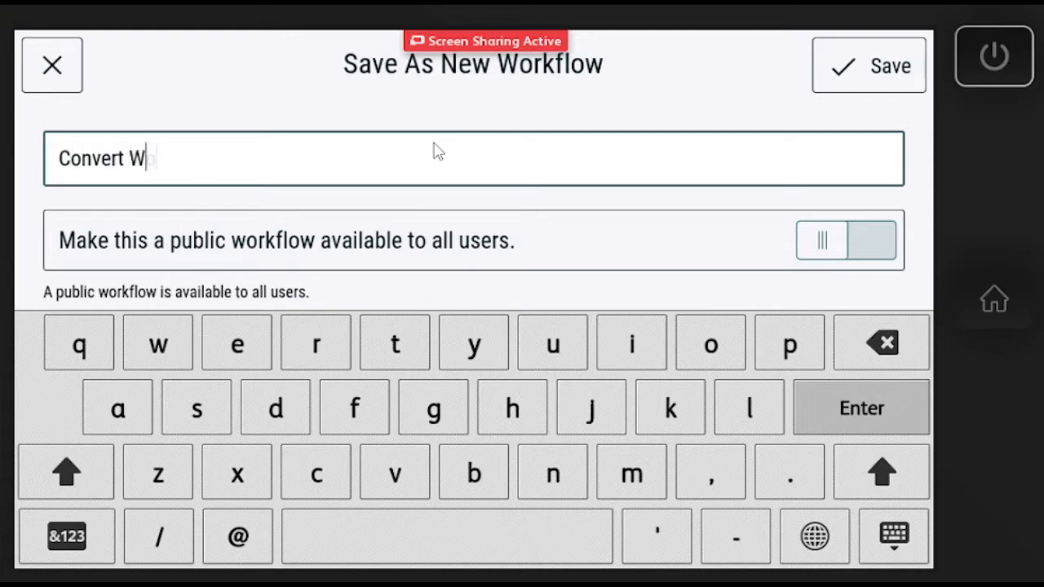
key("Return")
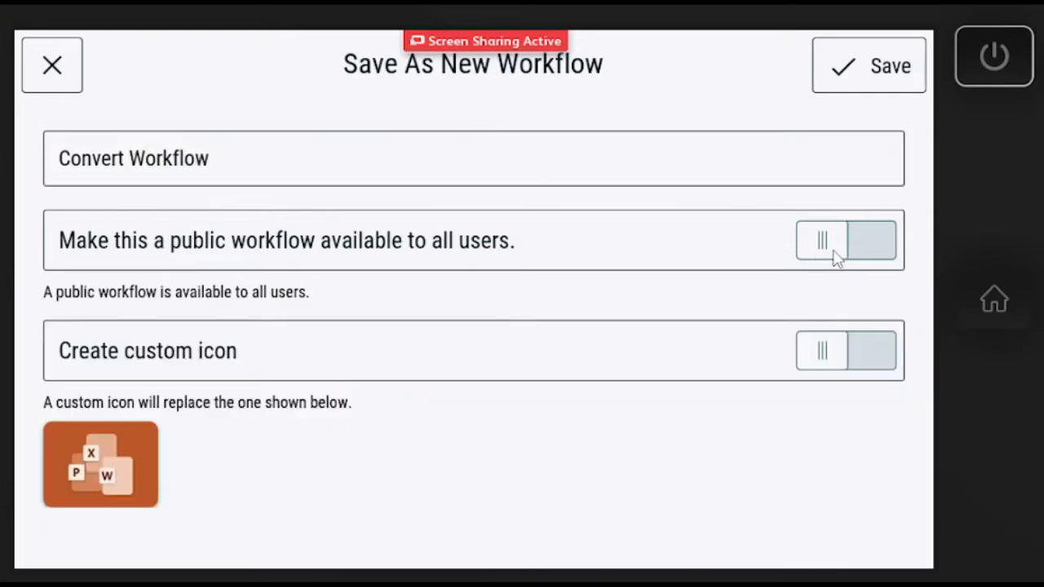
- Give the workflow a custom magenta bell icon, then close the save dialog
left_click(824, 351)
left_click(196, 482)
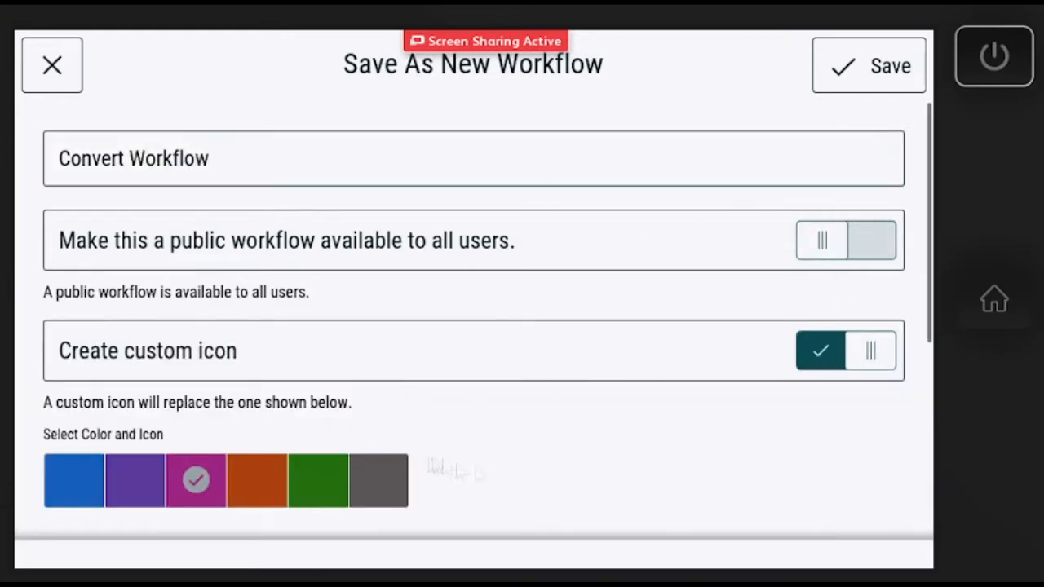
scroll(538, 484, "down", 3)
scroll(871, 151, "down", 3)
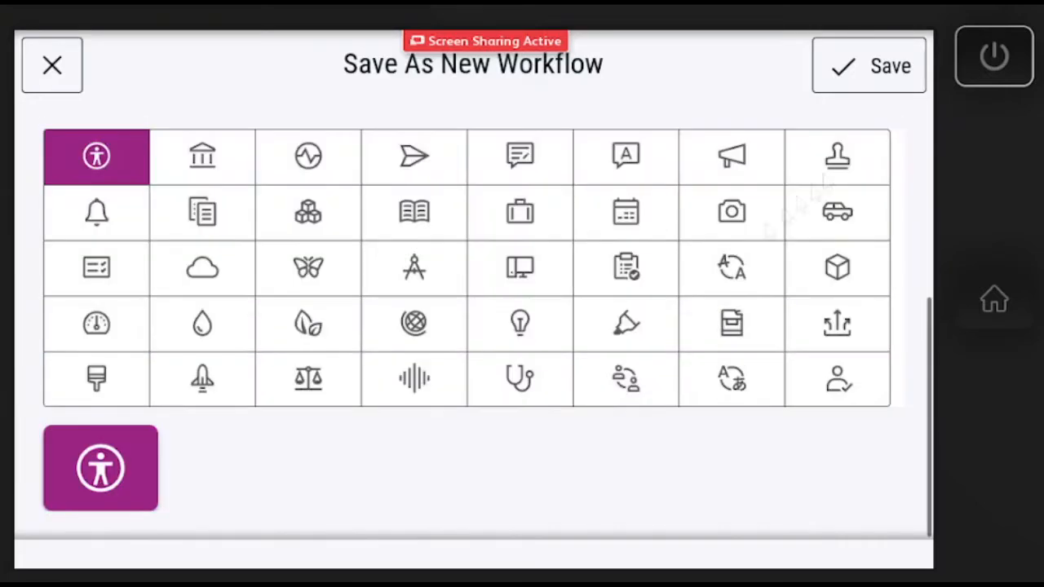
left_click(587, 334)
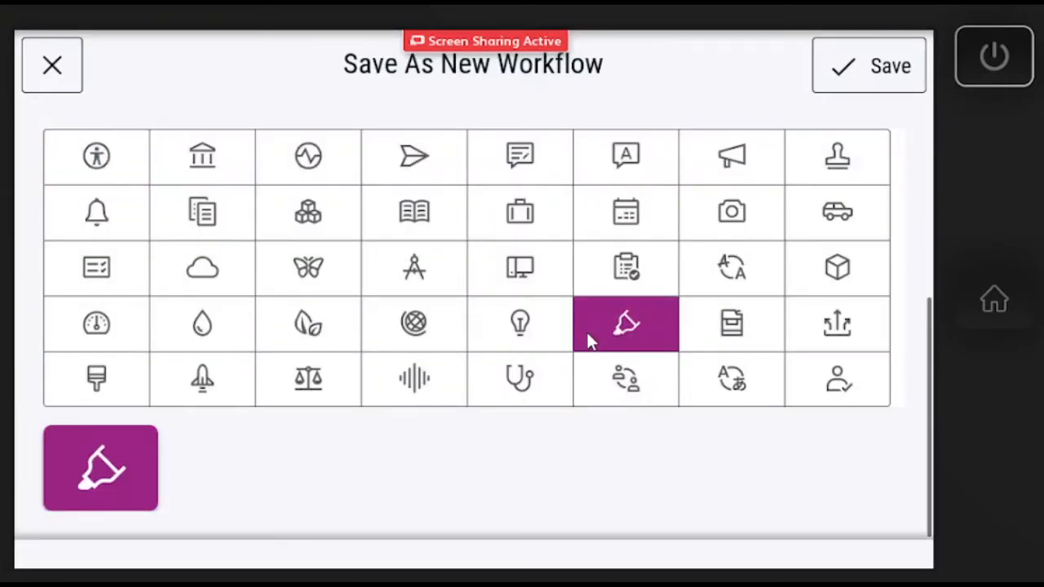
left_click(55, 69)
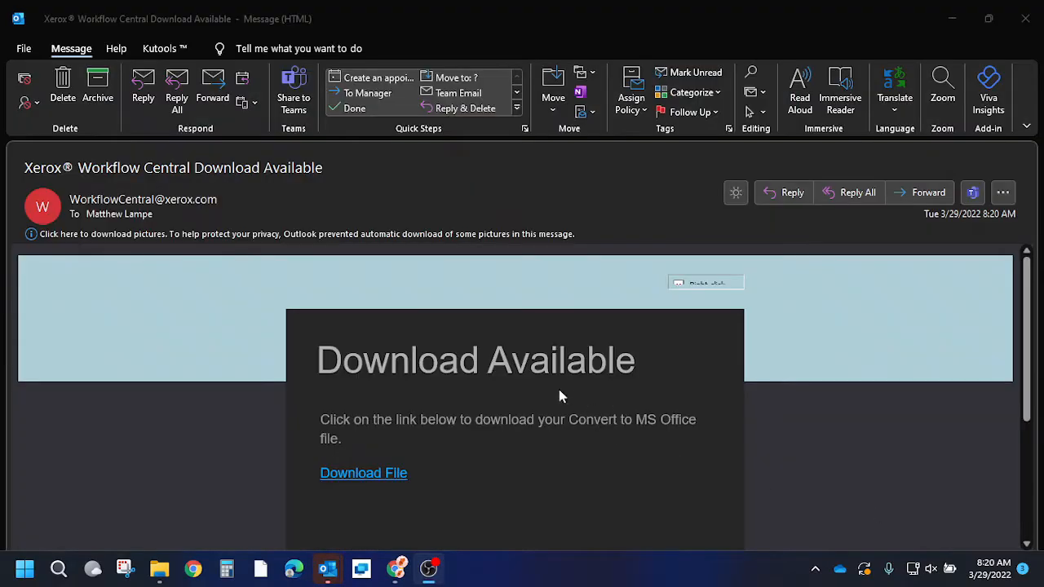
- Download the converted .docx from the Workflow Central email, save it, and open it in Word
scroll(571, 400, "down", 3)
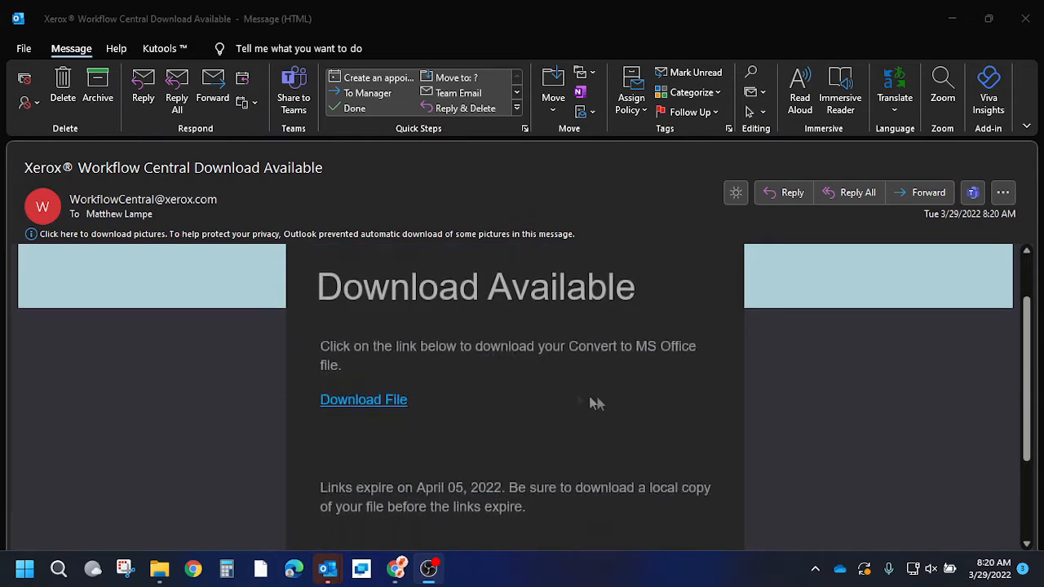
left_click(365, 327)
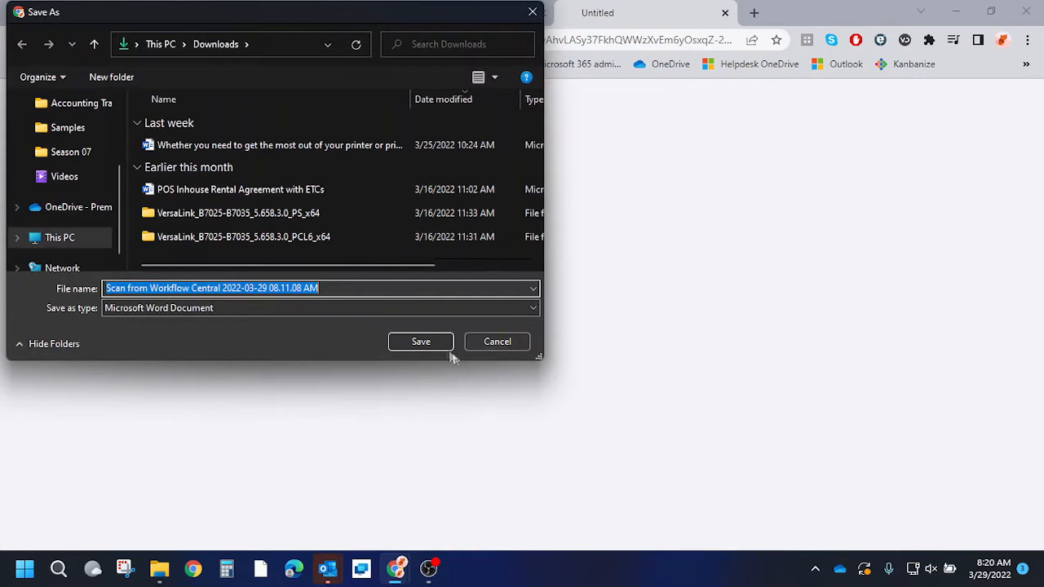
left_click(428, 347)
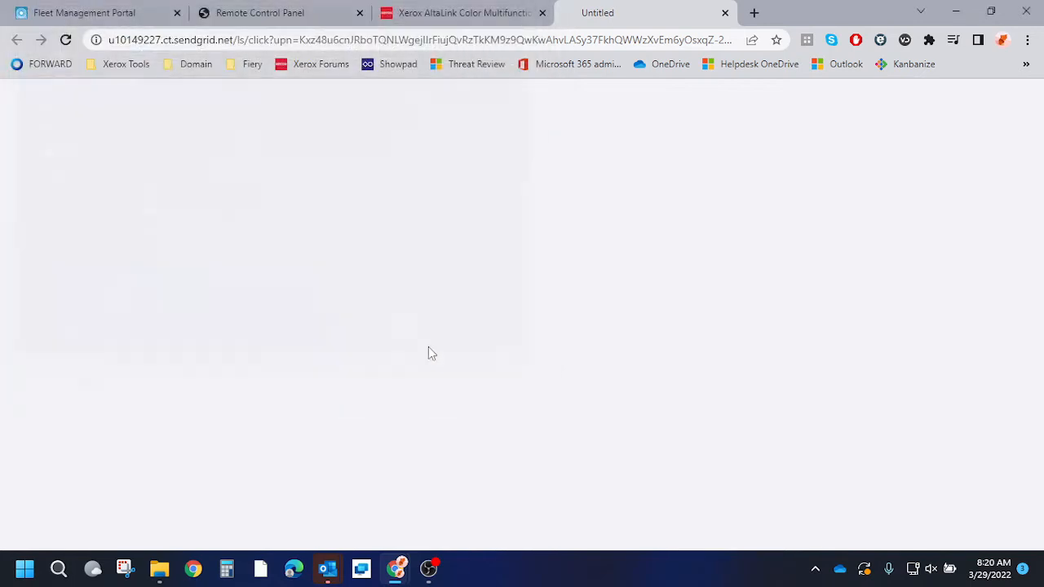
left_click(69, 529)
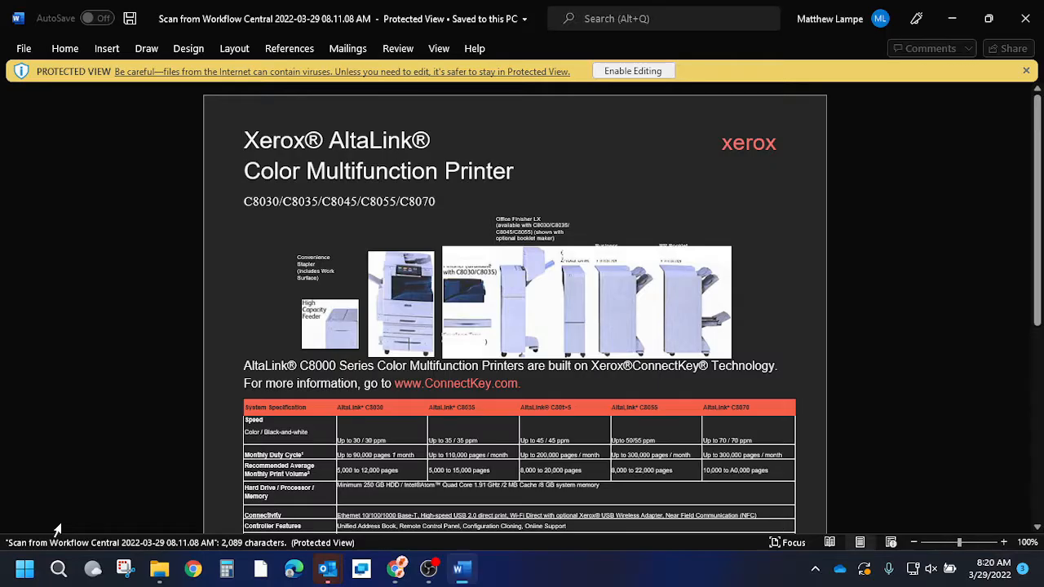
- Enable editing in the converted document and inspect its title and table cells
left_click(631, 72)
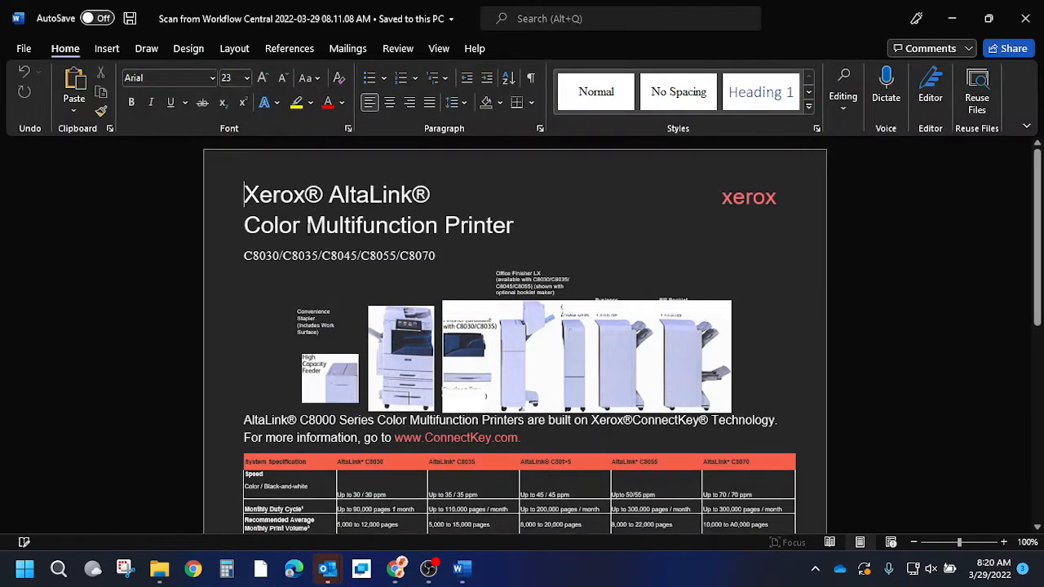
left_click_drag(308, 226, 441, 258)
left_click(440, 423)
scroll(441, 416, "down", 2)
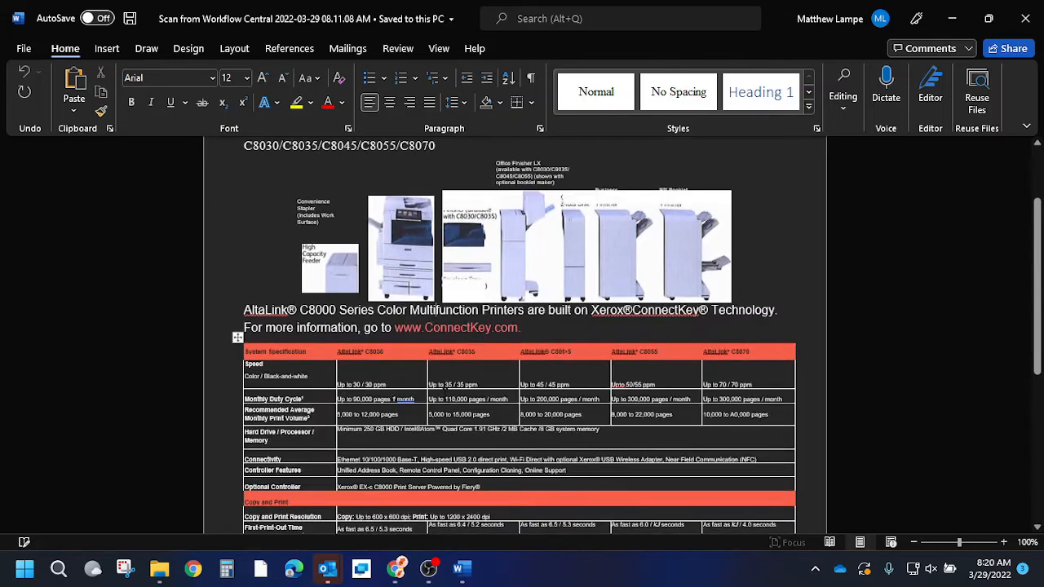
left_click_drag(495, 397, 559, 458)
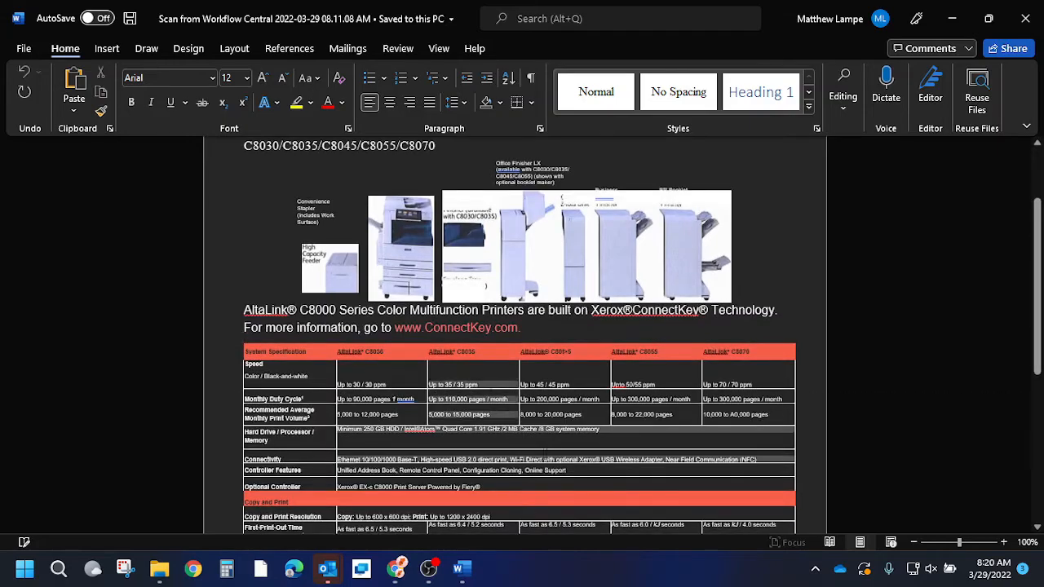
scroll(563, 408, "down", 5)
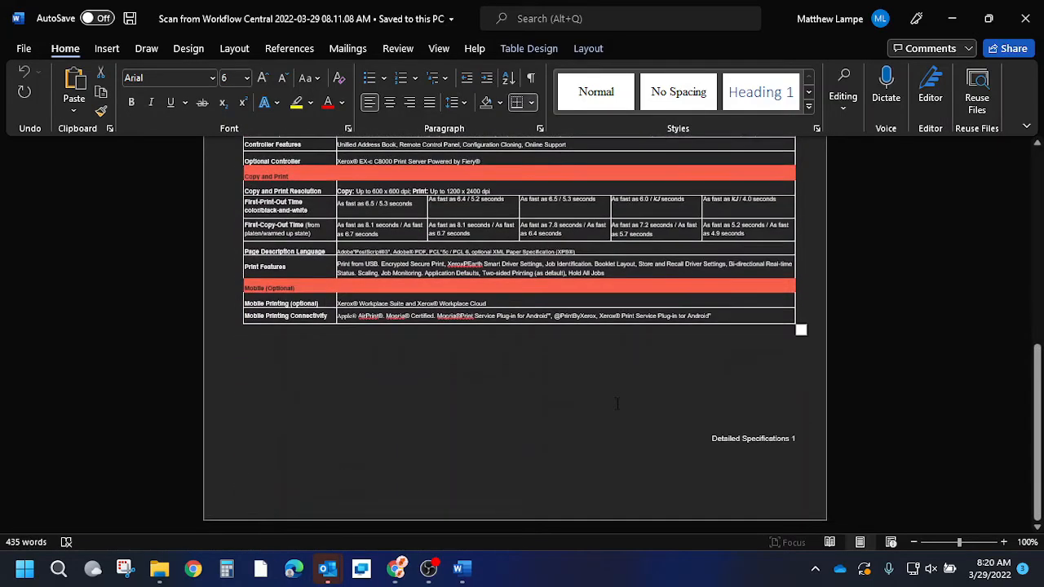
left_click(563, 405)
- Select the spec table rows up through Controller Features, then return to Workflow Central in Chrome
scroll(563, 406, "up", 2)
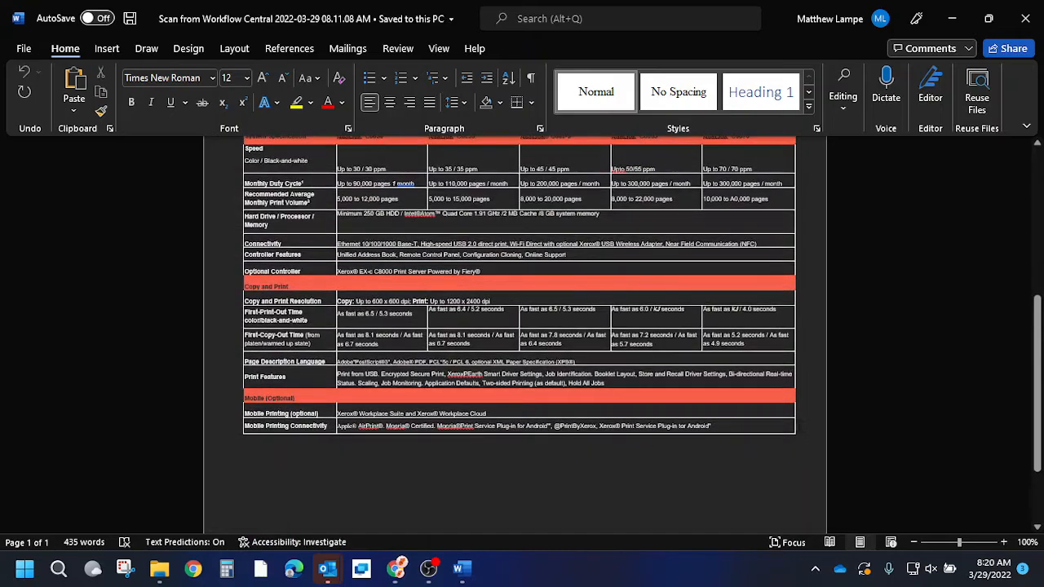
left_click_drag(764, 429, 285, 200)
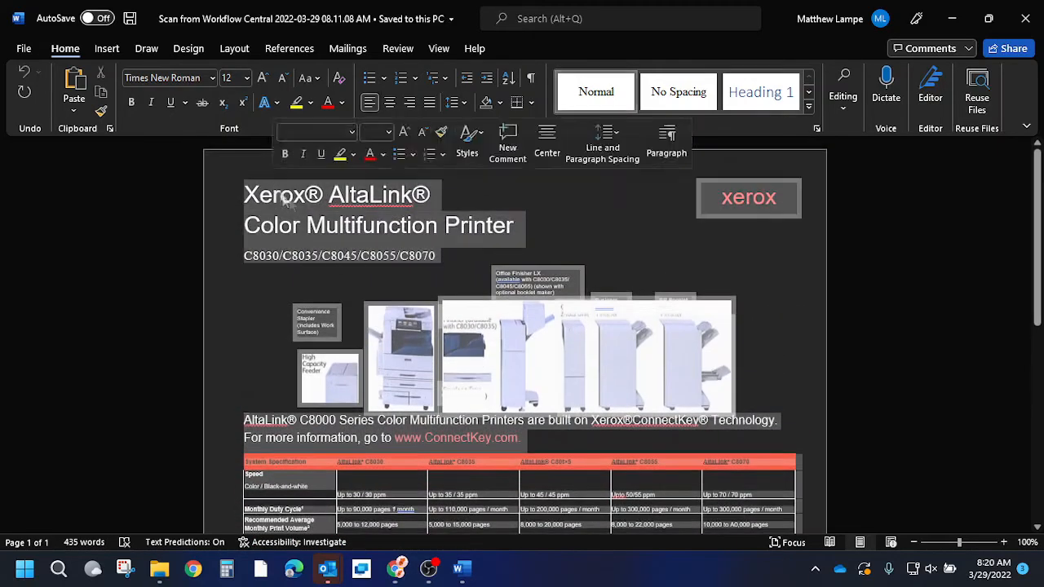
left_click(397, 568)
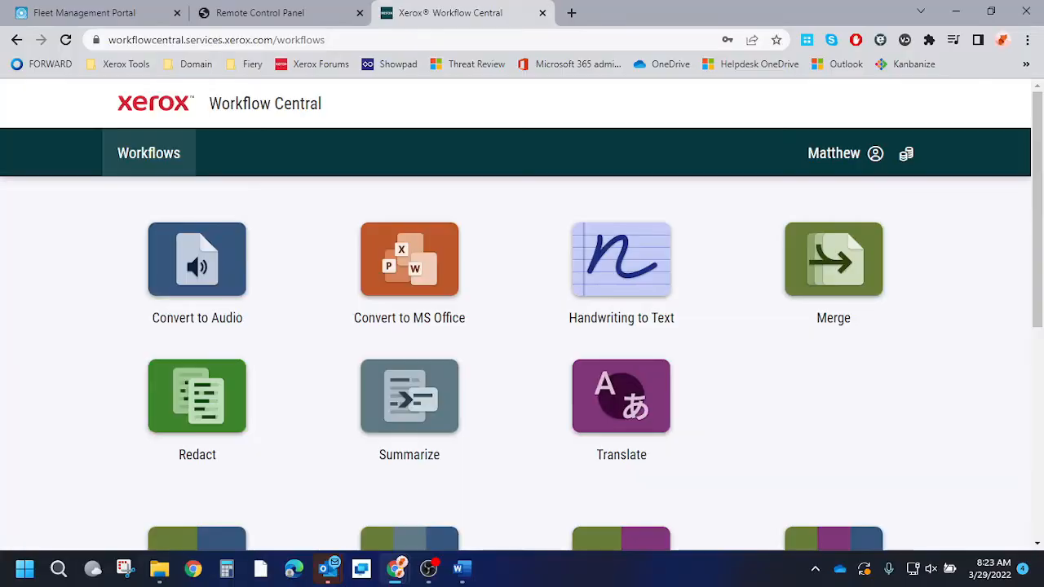
- Upload Test pdf.pdf from Downloads into Convert to MS Office and continue past the page range
left_click(408, 255)
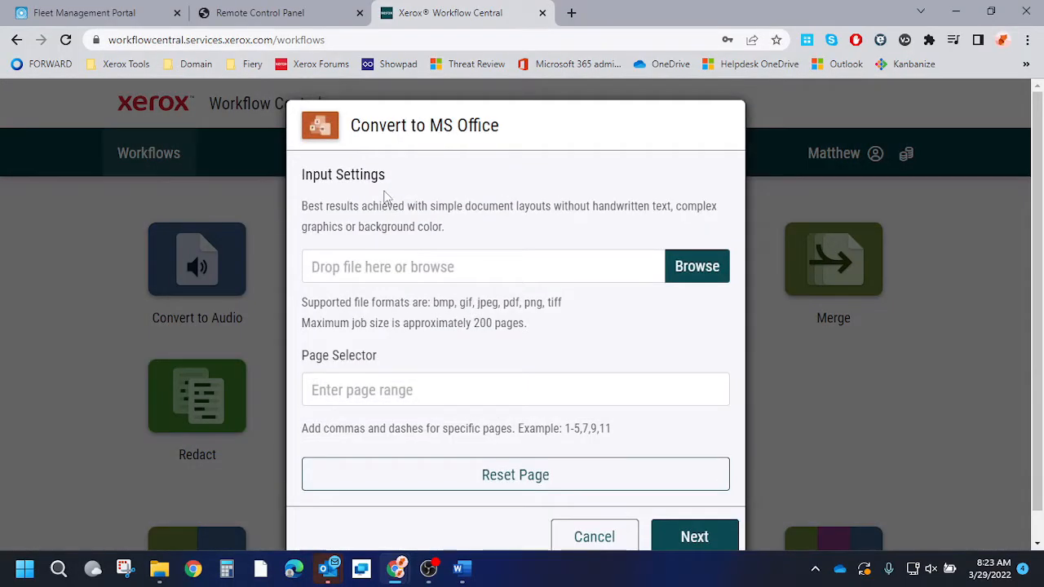
scroll(427, 159, "down", 1)
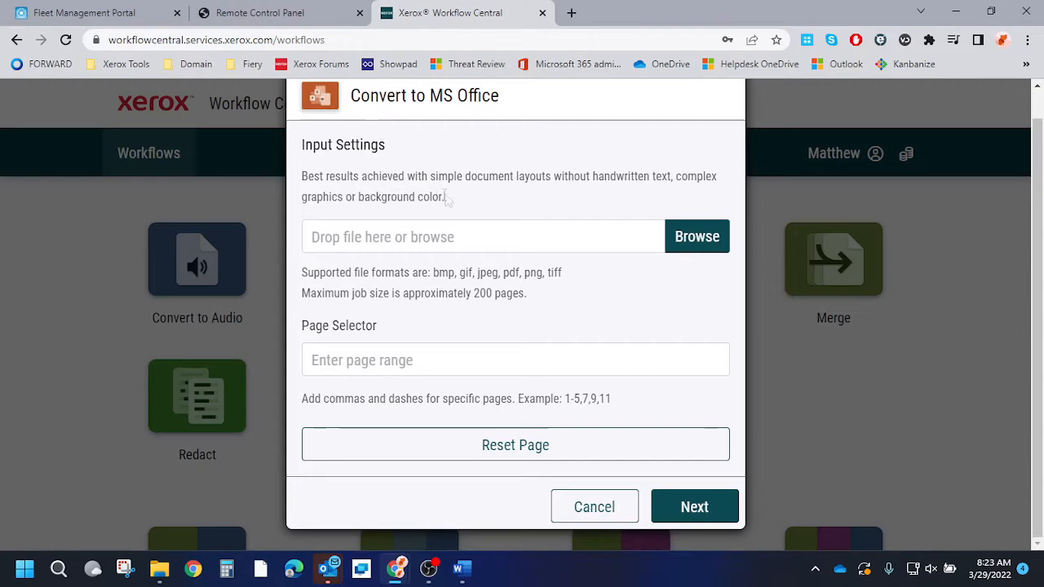
left_click(704, 238)
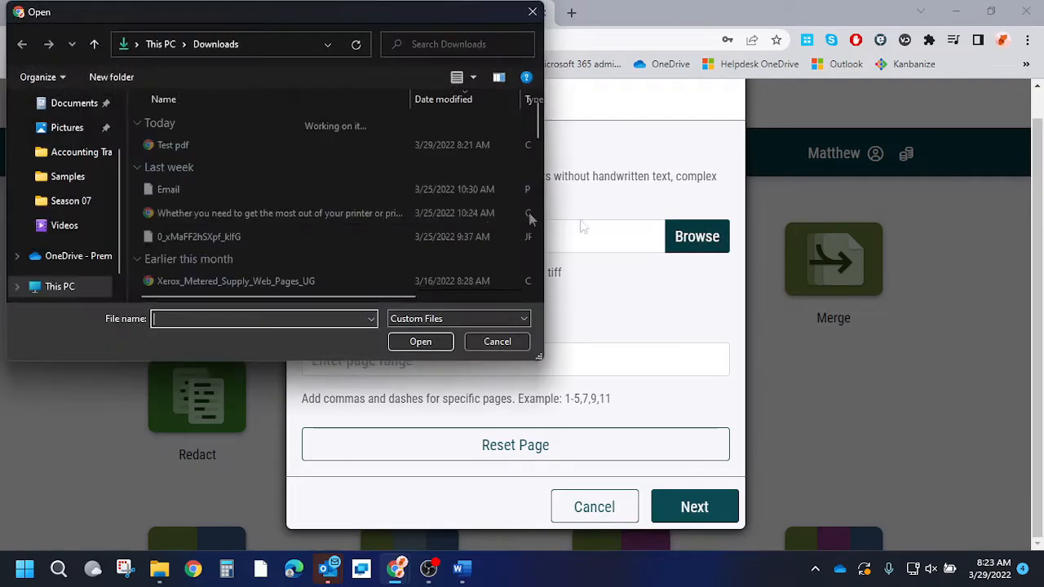
double_click(226, 149)
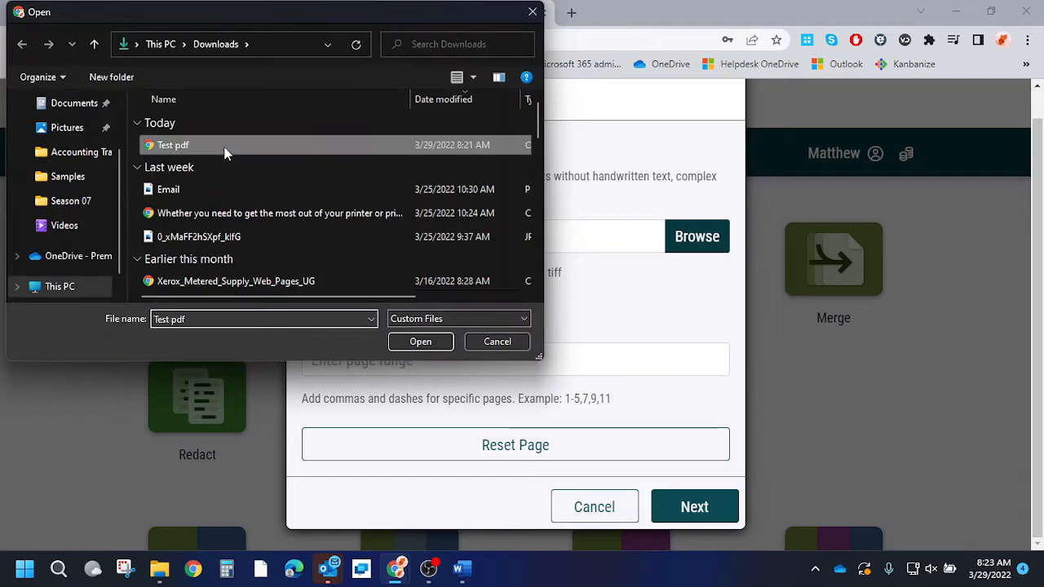
left_click(382, 365)
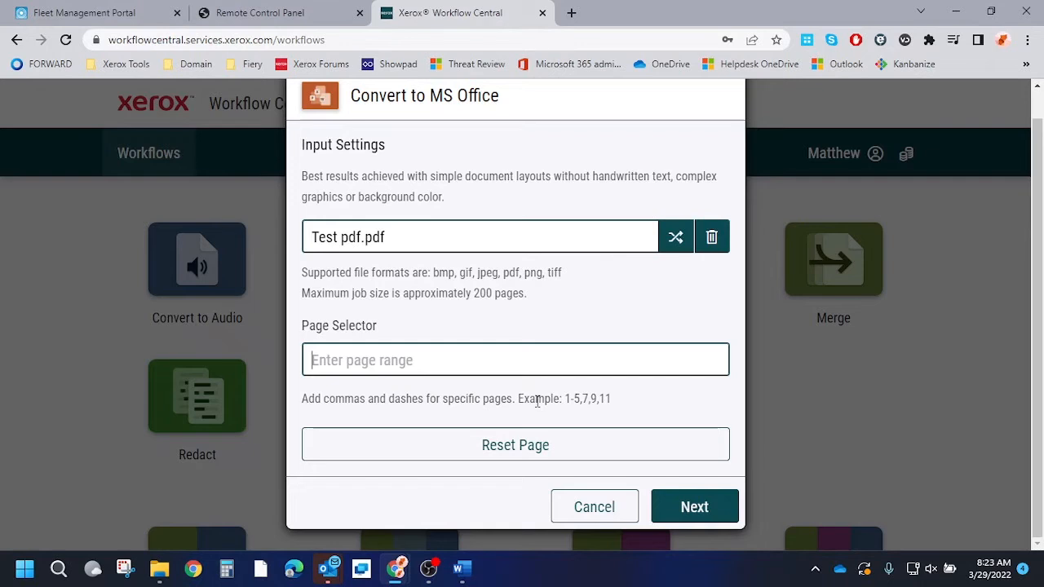
left_click_drag(524, 399, 622, 407)
left_click(622, 408)
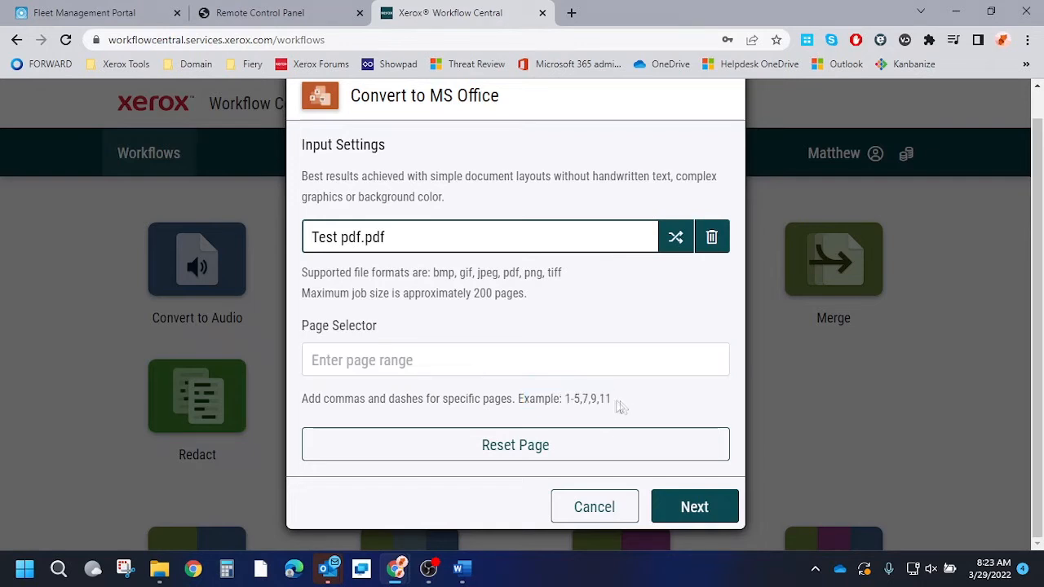
left_click(726, 519)
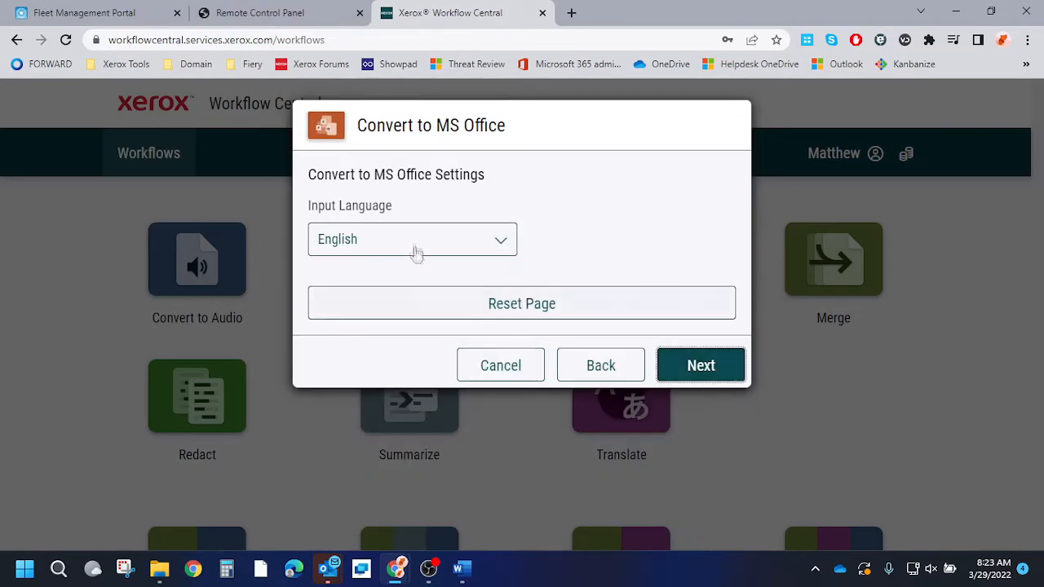
- Keep English as input language, review .docx output with Download on, and run the conversion
left_click(694, 373)
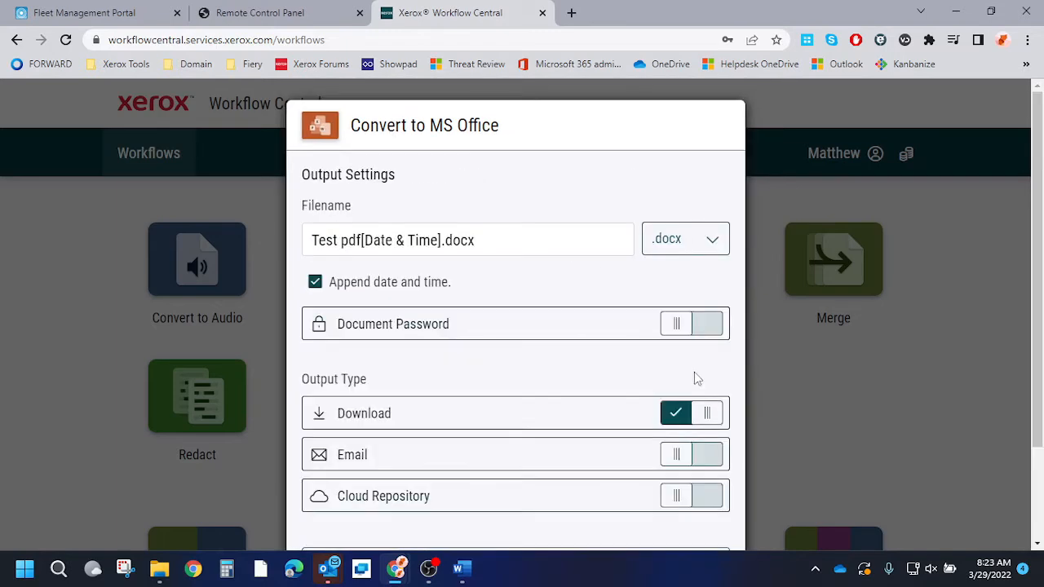
scroll(317, 214, "down", 2)
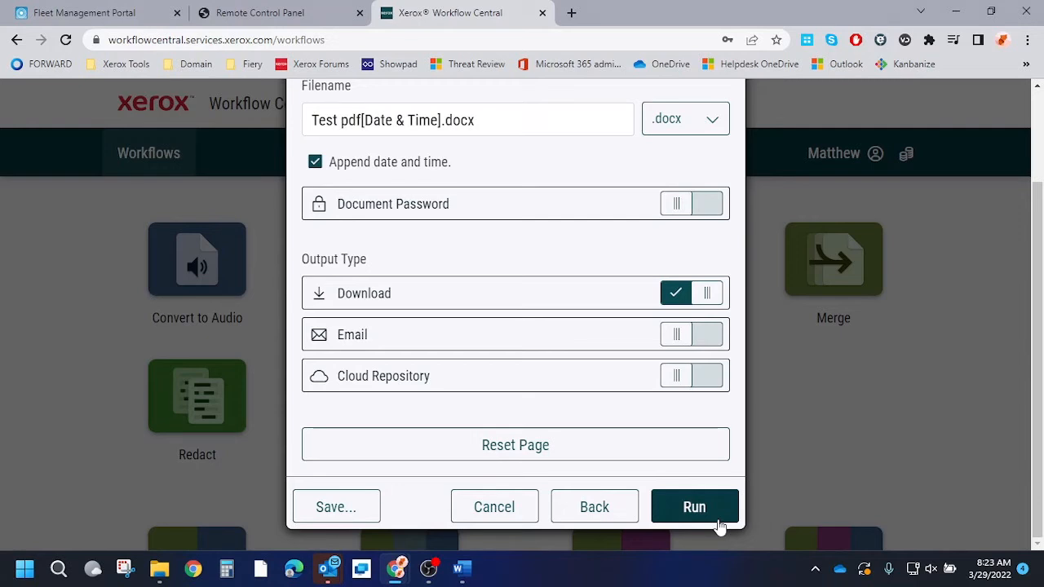
left_click(694, 507)
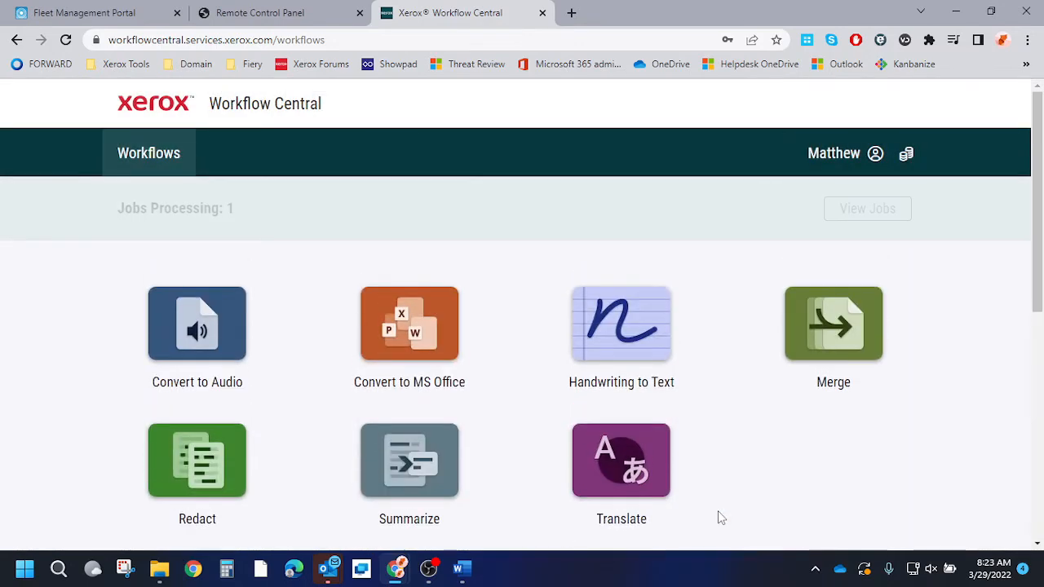
- Save the completed Test pdf .docx, close the older Word document, and open the new file
left_click(879, 216)
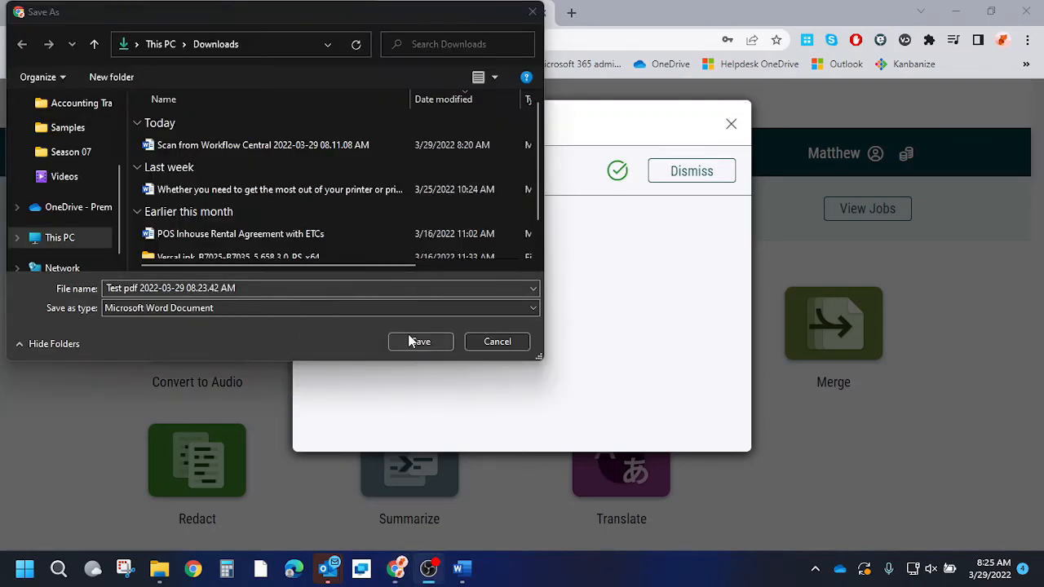
left_click(419, 342)
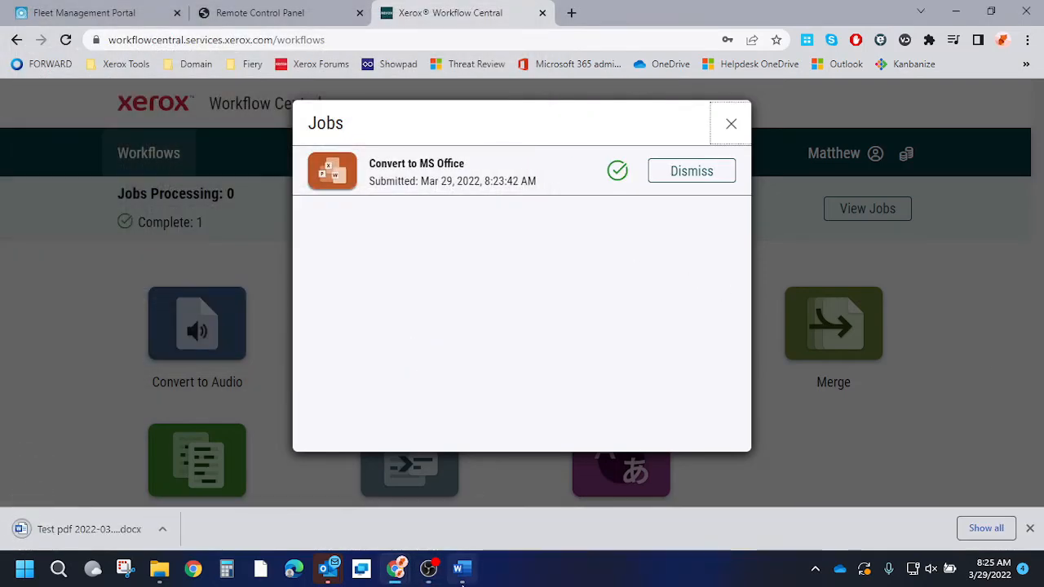
mouse_move(462, 583)
left_click(529, 441)
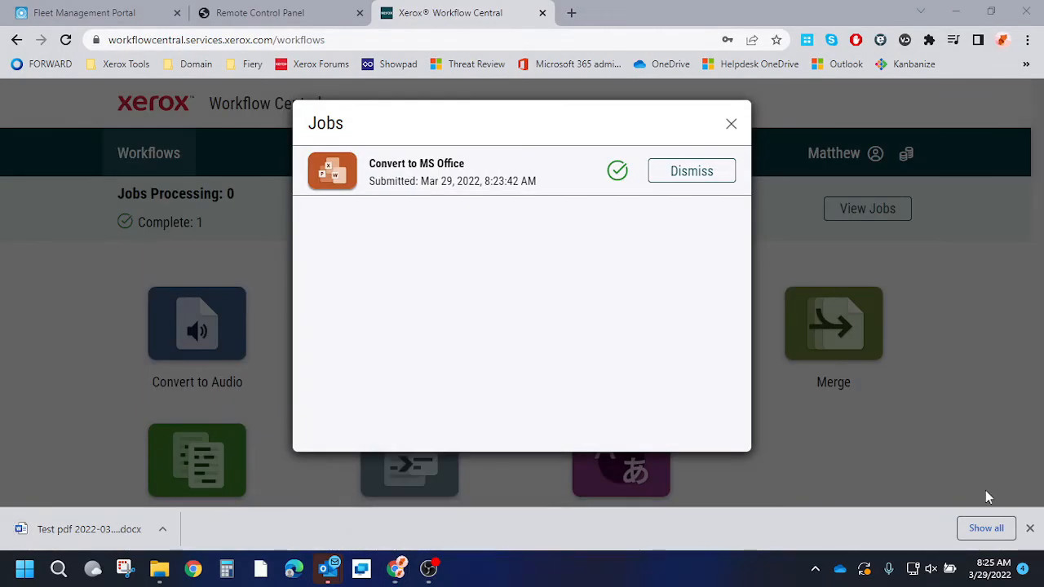
left_click(92, 531)
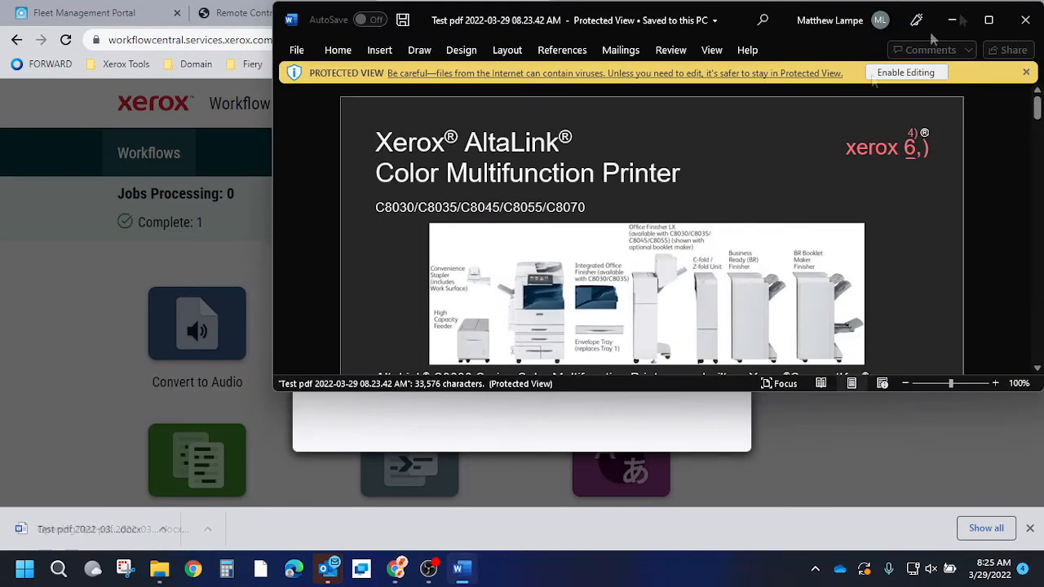
- Maximize Word, enable editing, and check the spec table down to Mobile Printing Connectivity
left_click(988, 23)
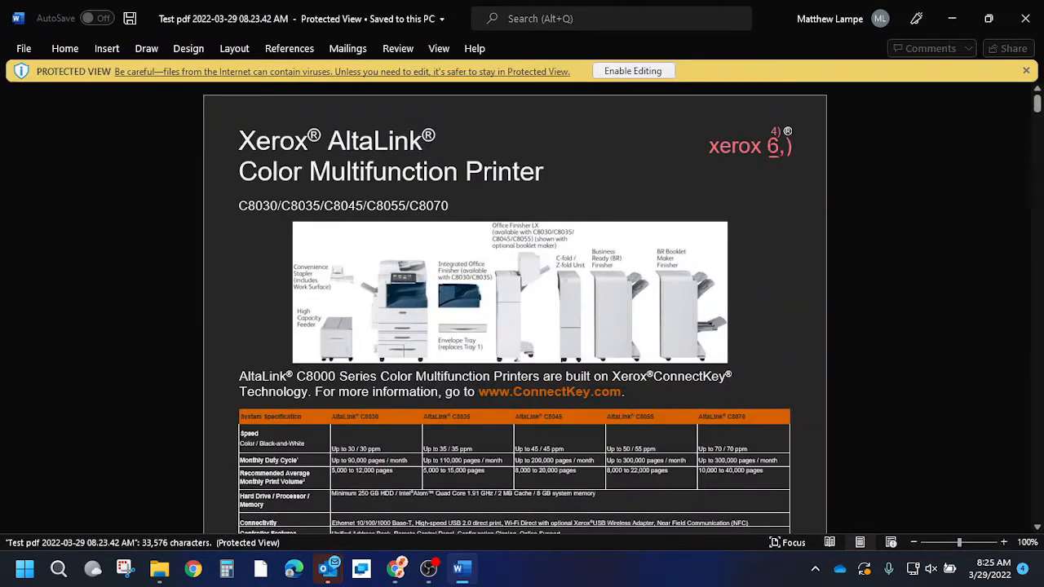
scroll(629, 159, "down", 5)
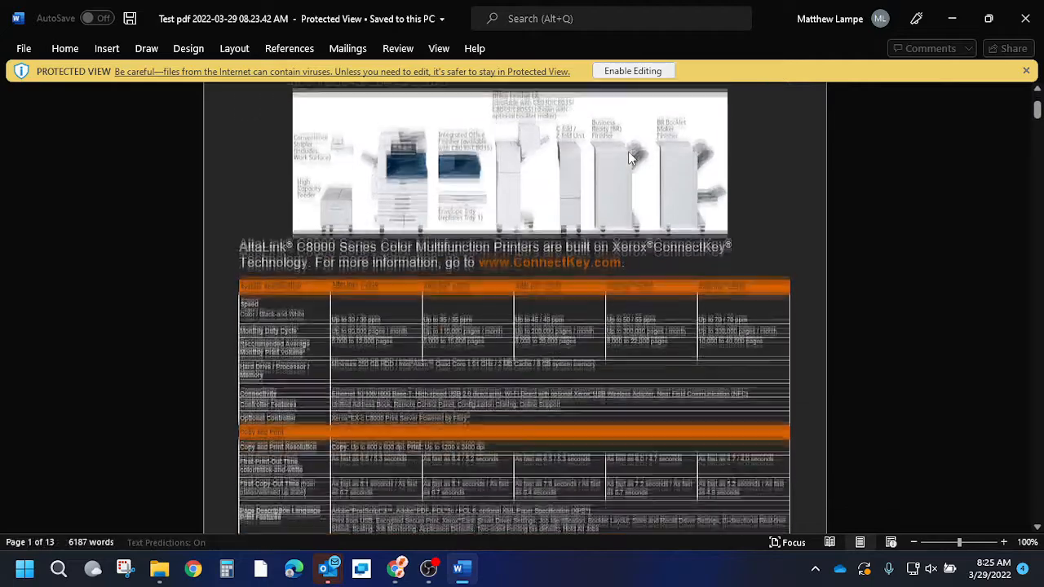
left_click(633, 71)
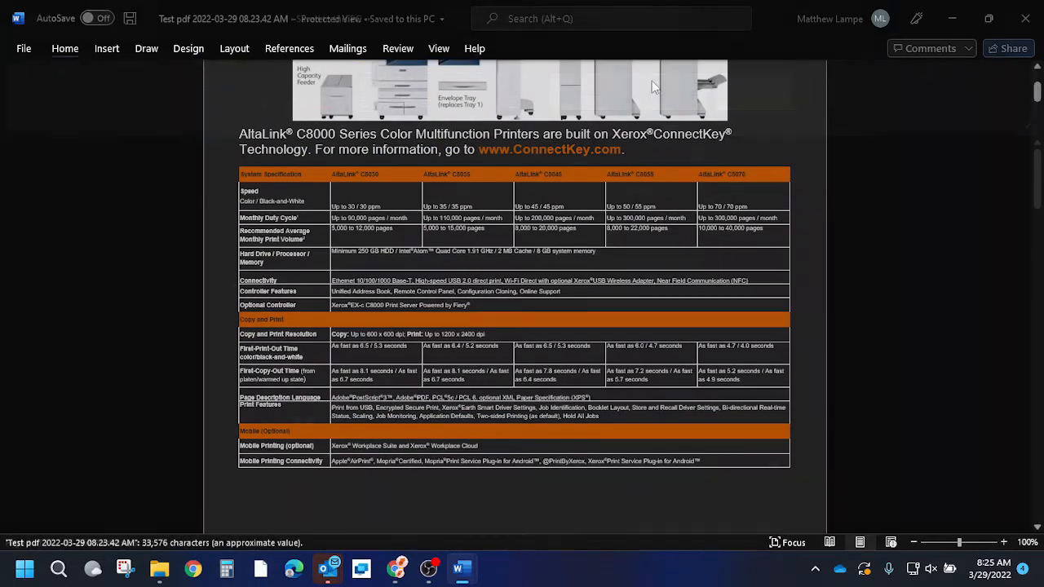
scroll(706, 261, "down", 3)
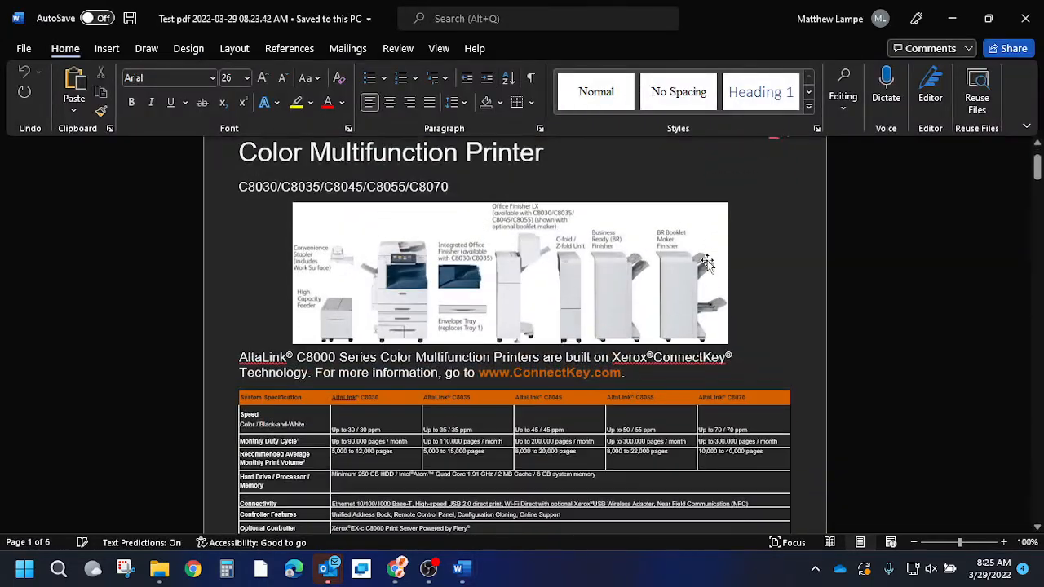
scroll(682, 259, "down", 2)
scroll(536, 280, "down", 6)
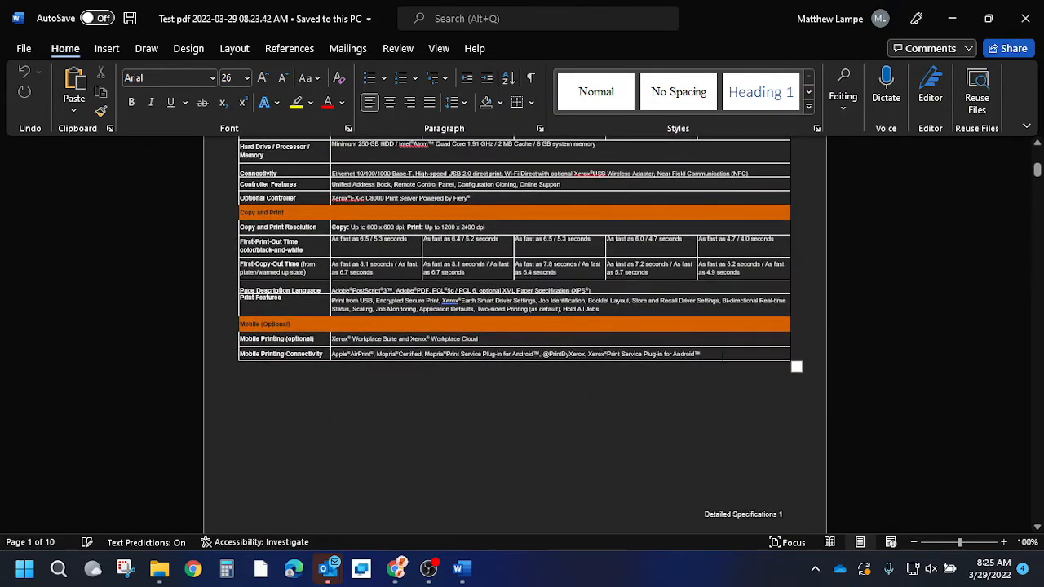
left_click_drag(723, 356, 256, 198)
left_click(456, 423)
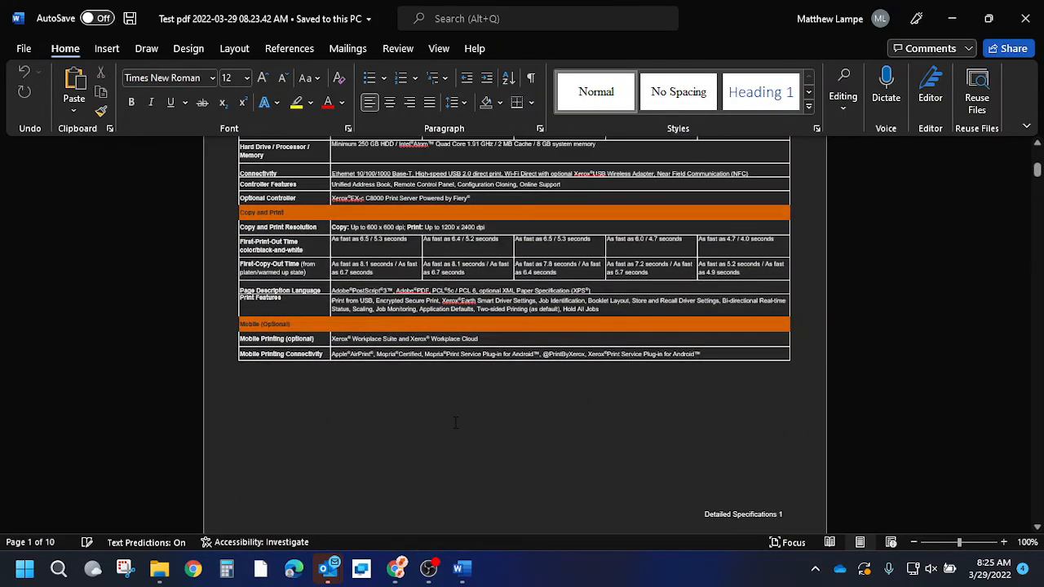
scroll(487, 457, "up", 6)
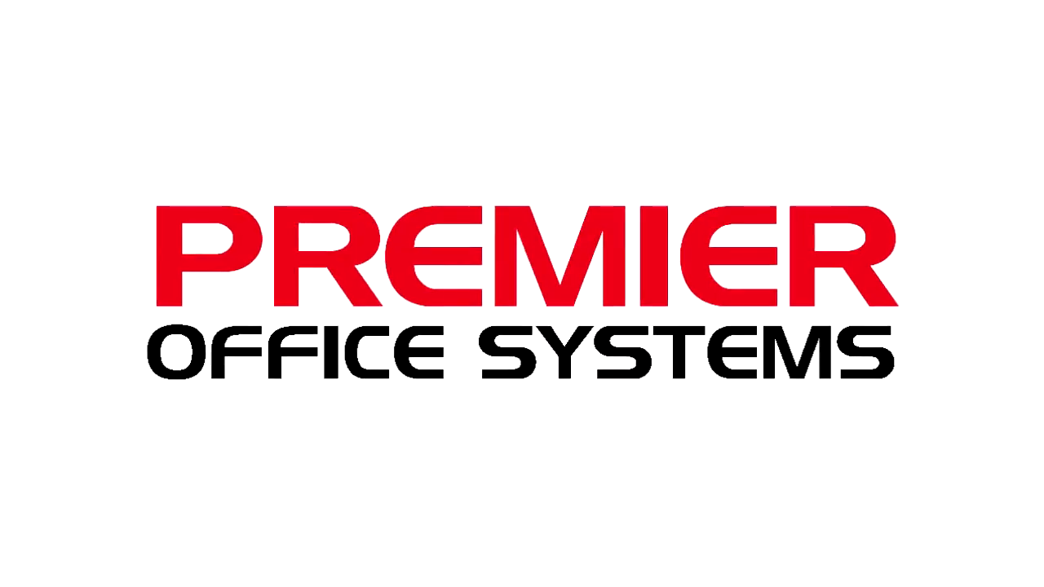